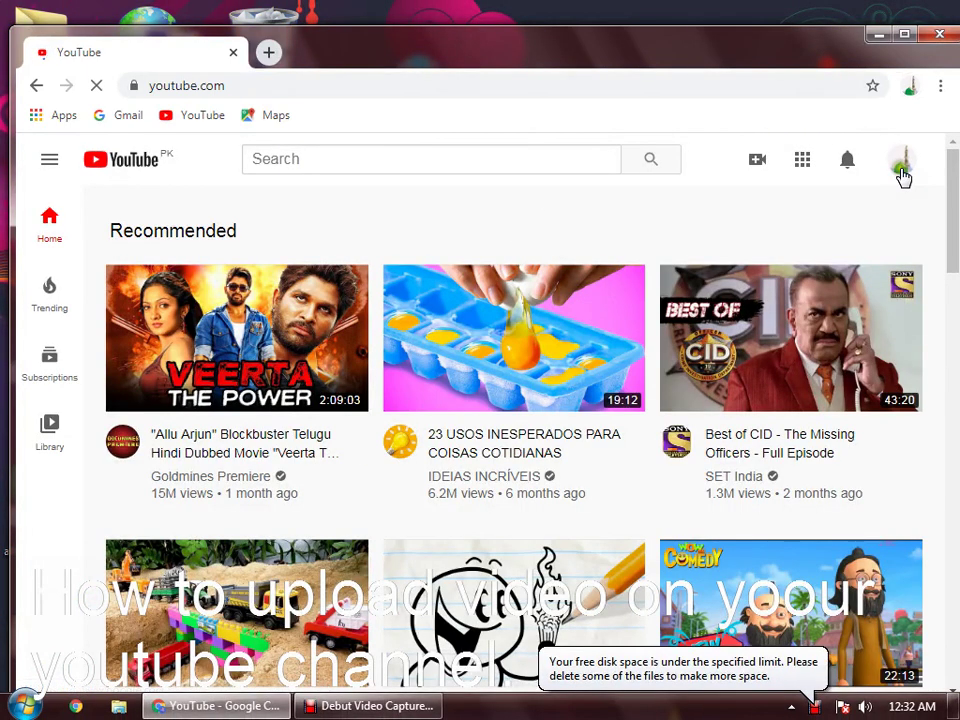
# Go to the account's own channel page and start a new video upload.
pyautogui.click(900, 170)
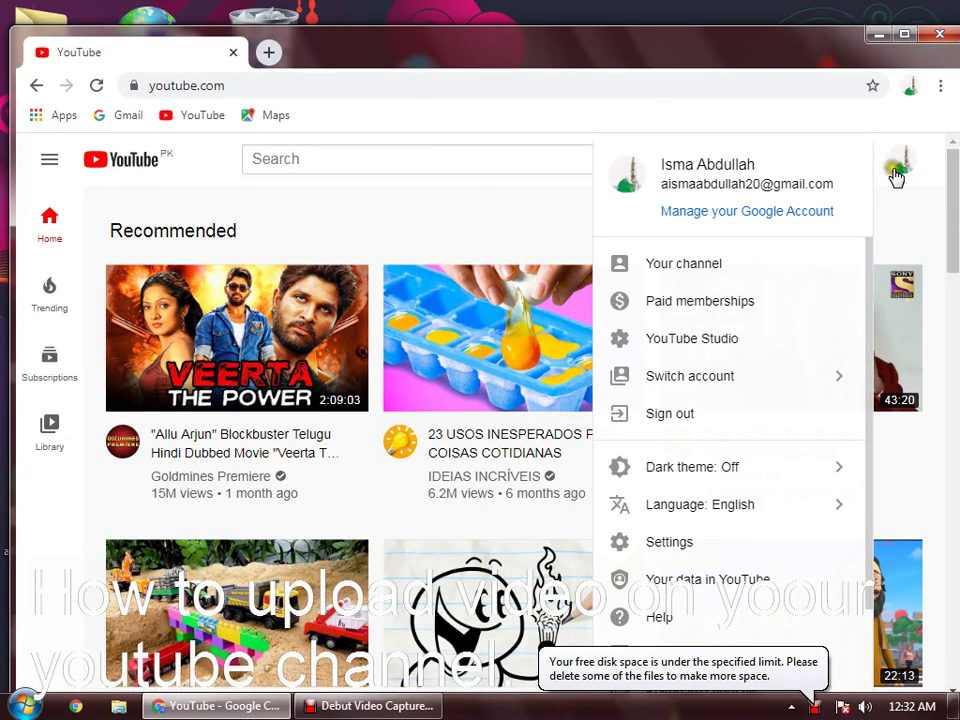
pyautogui.click(690, 271)
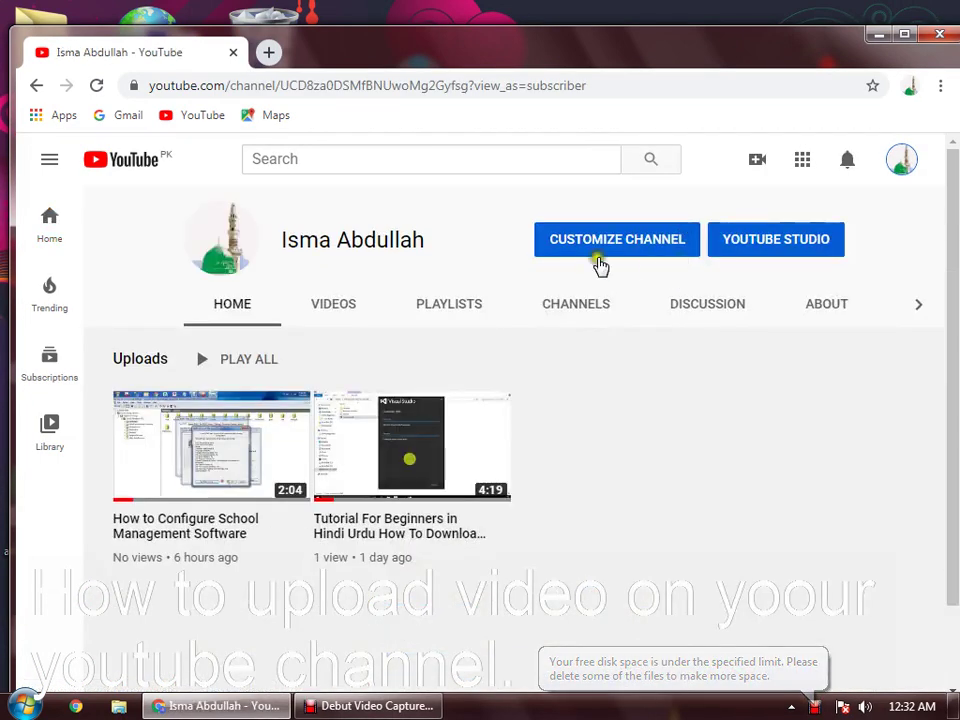
pyautogui.click(755, 165)
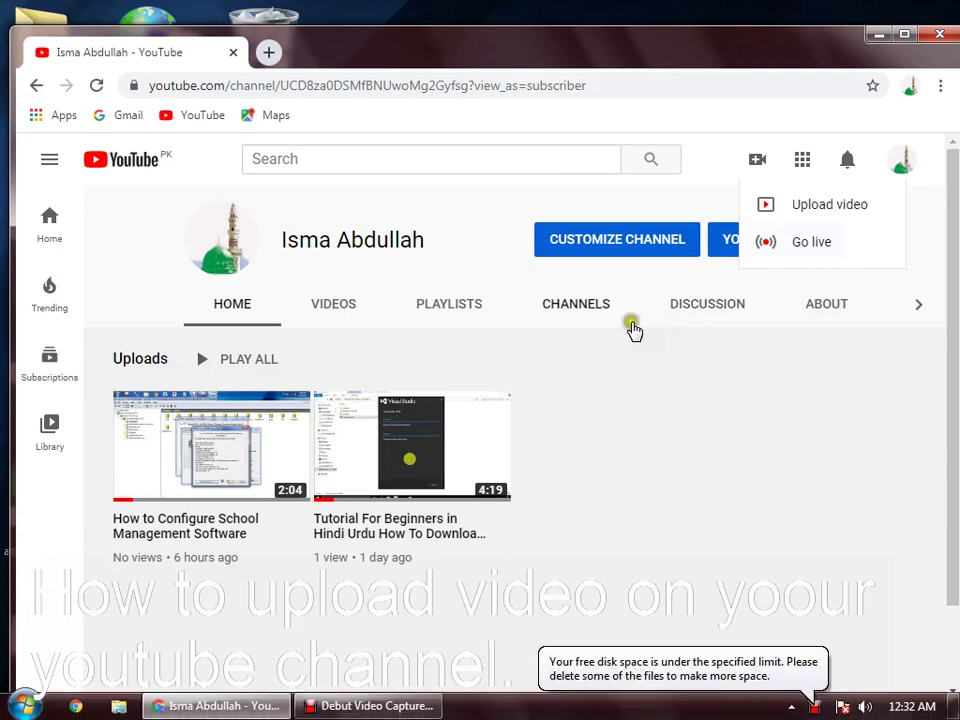
pyautogui.click(783, 208)
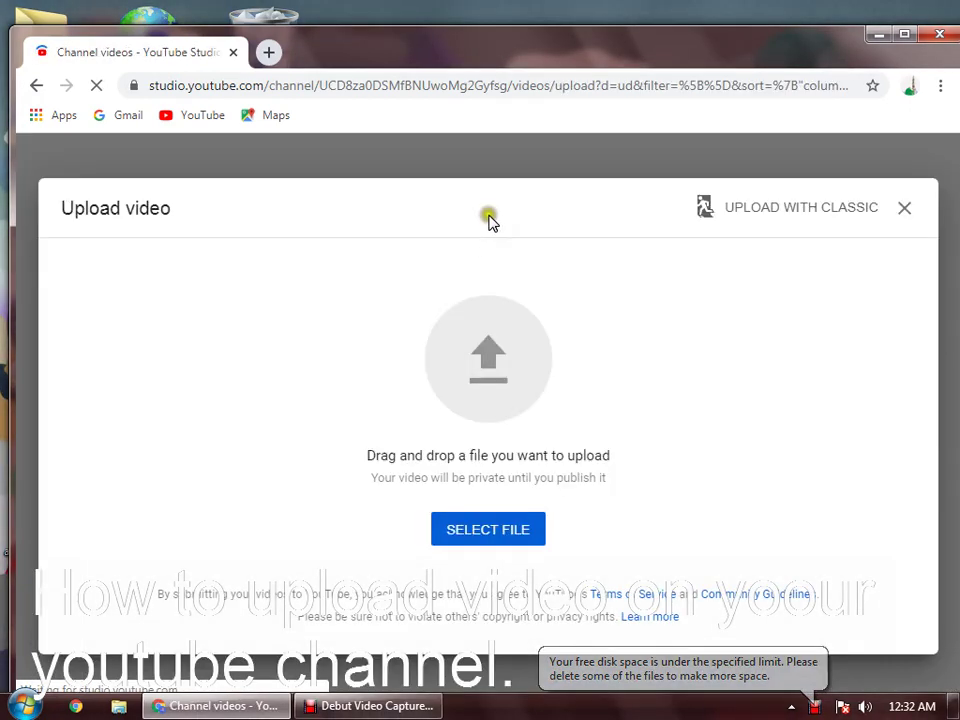
# Choose the speech-about-prayer video from the Kids folder on Local Disk (D:) as the file to upload.
pyautogui.click(498, 537)
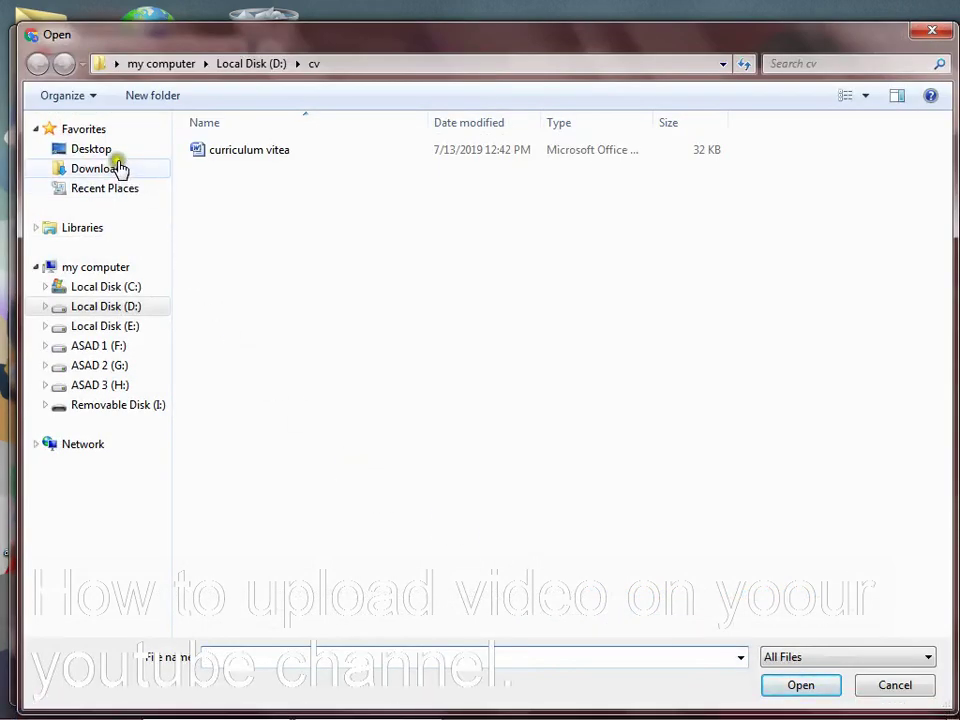
pyautogui.doubleClick(92, 268)
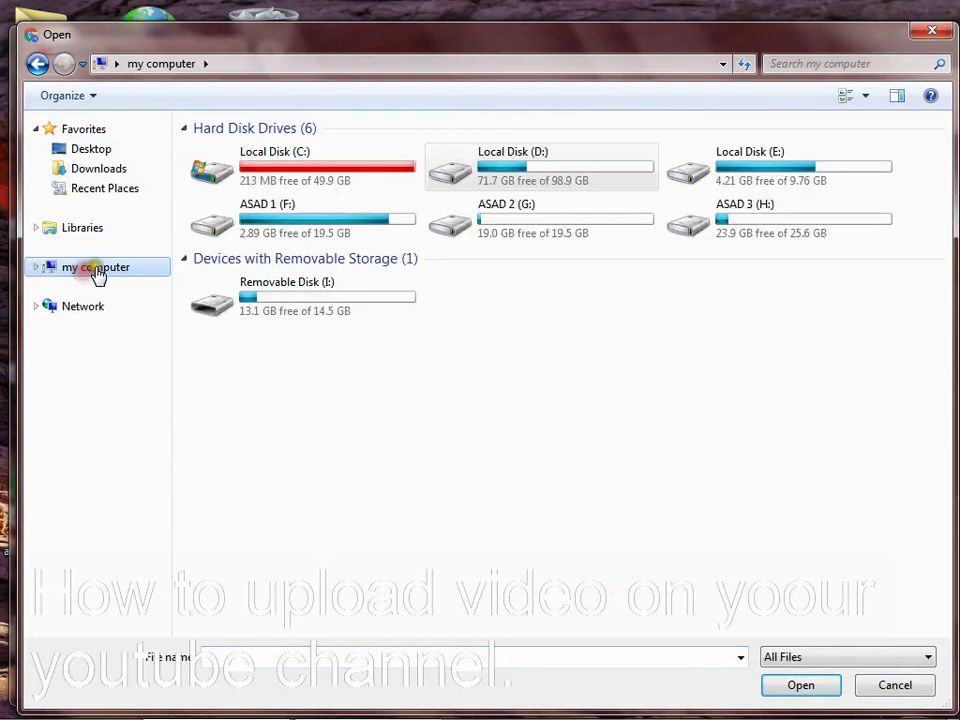
pyautogui.doubleClick(449, 169)
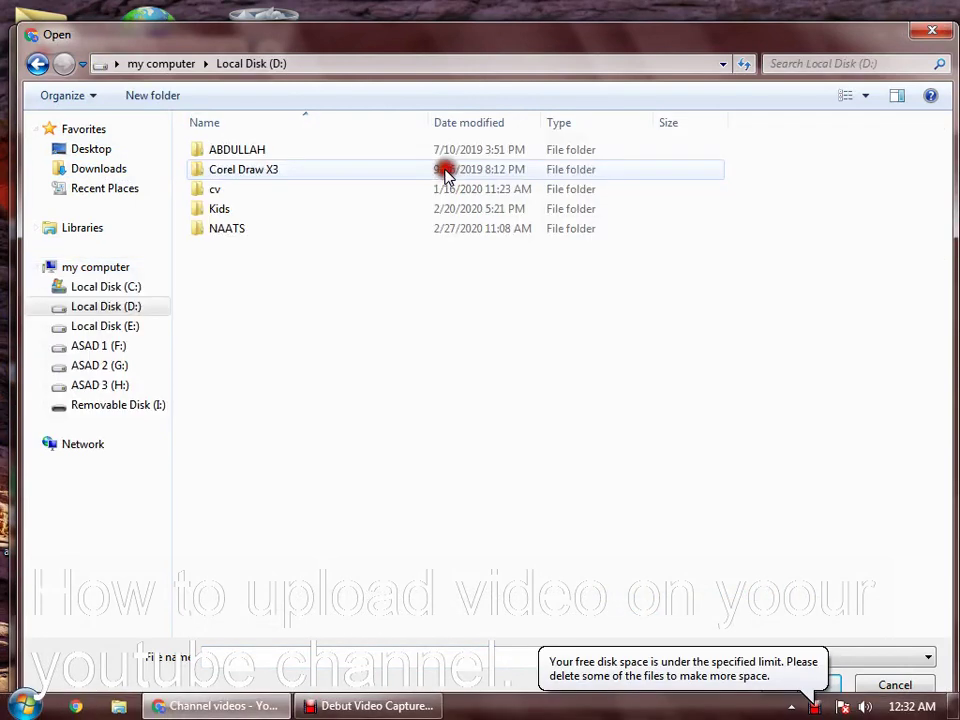
pyautogui.doubleClick(222, 210)
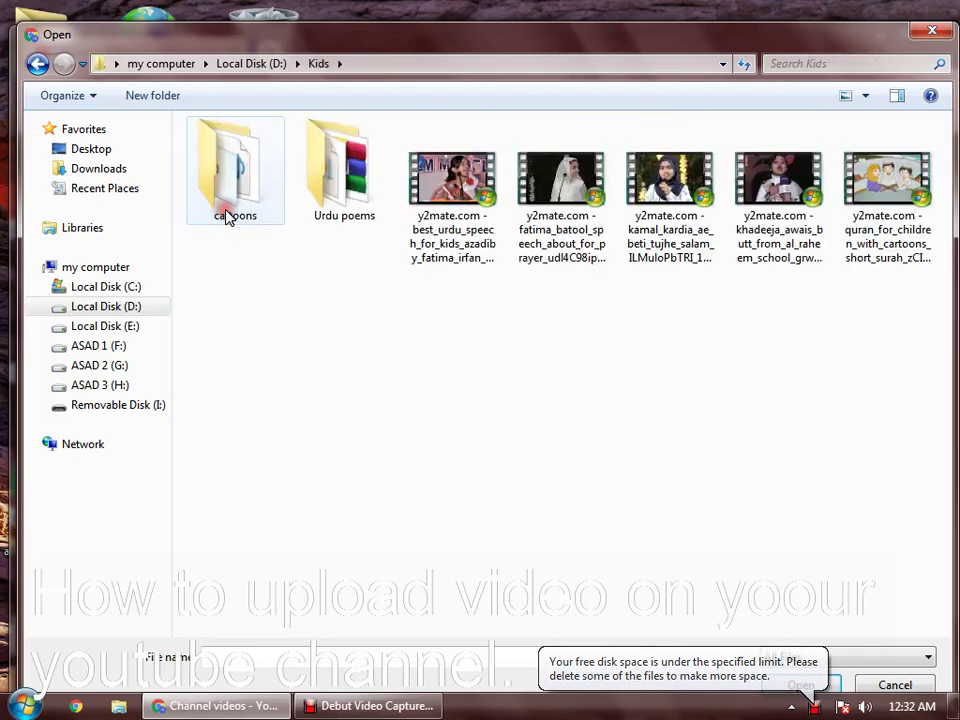
pyautogui.click(561, 190)
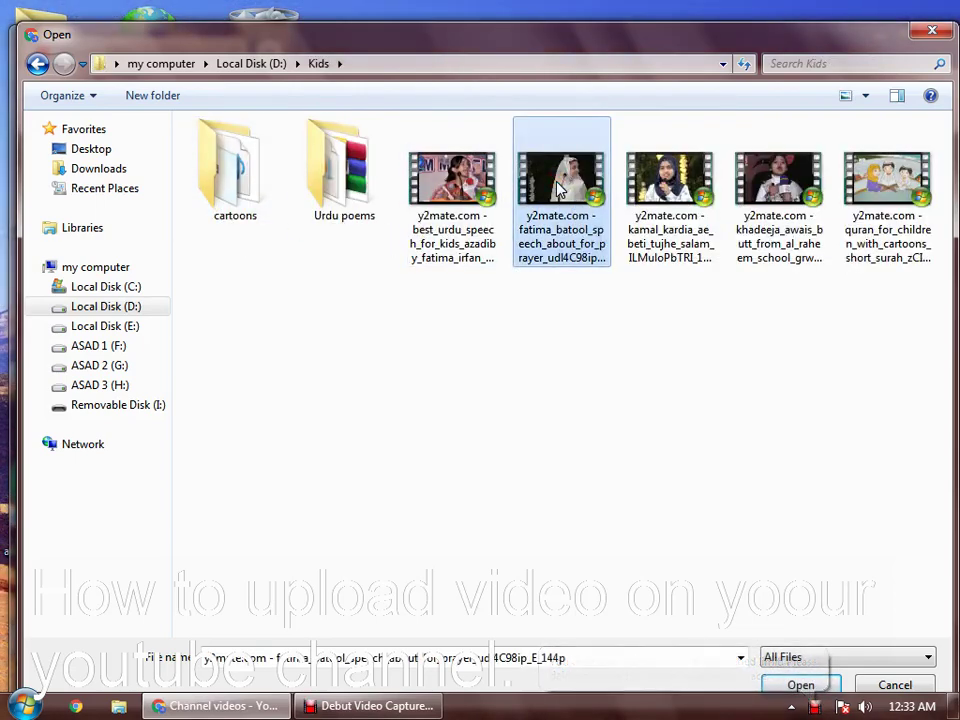
pyautogui.click(801, 686)
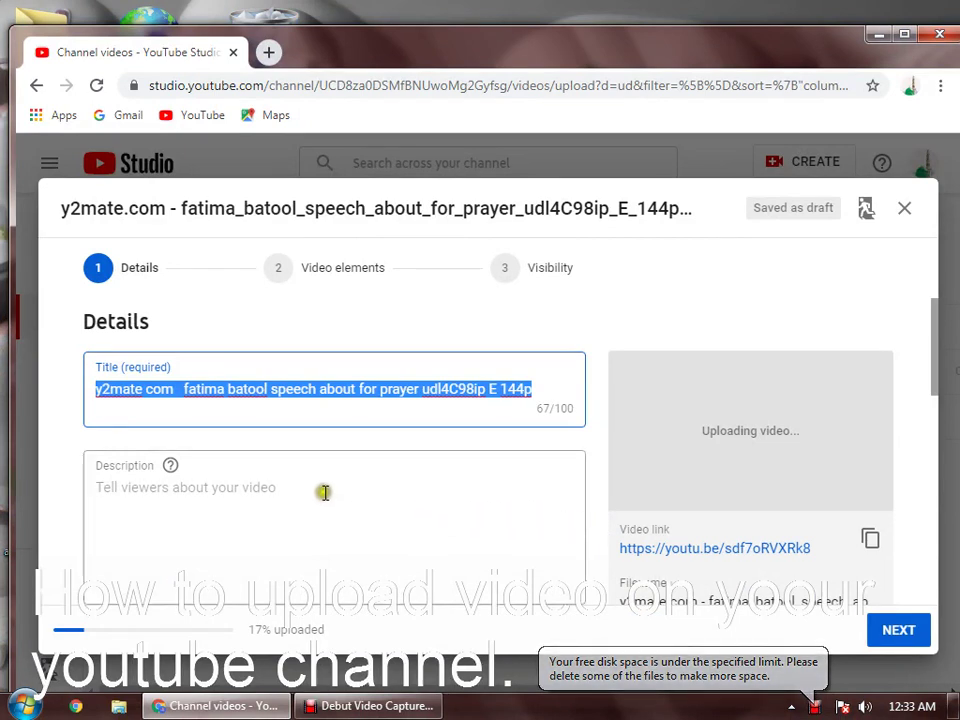
# Remove "y2mate com" and the speaker's name from the beginning of the video title.
pyautogui.moveTo(139, 392); pyautogui.dragTo(173, 400)
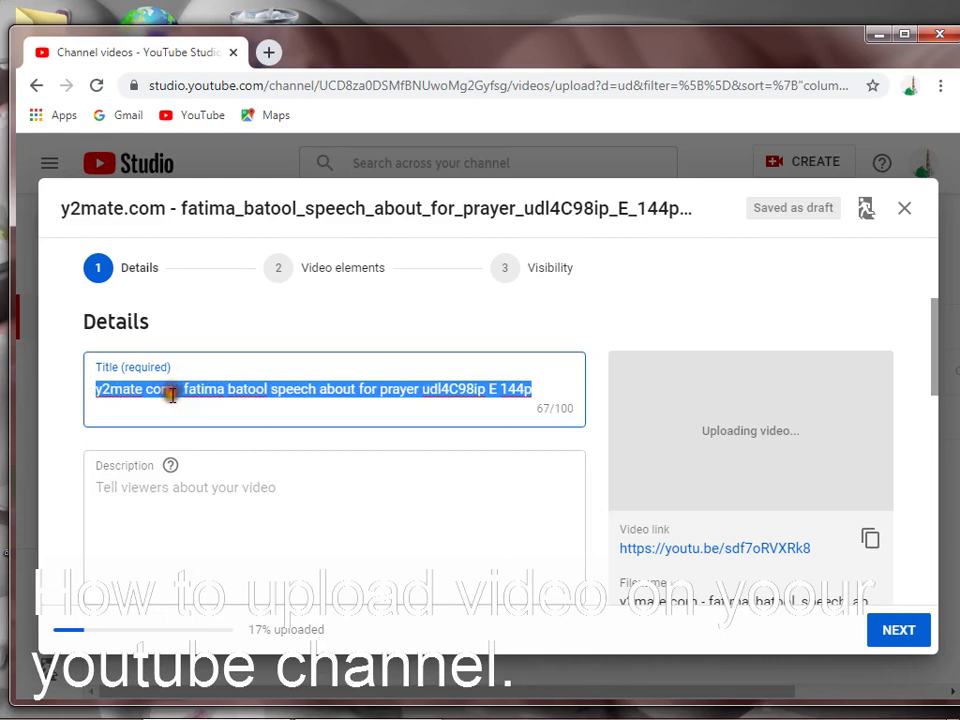
pyautogui.click(170, 389)
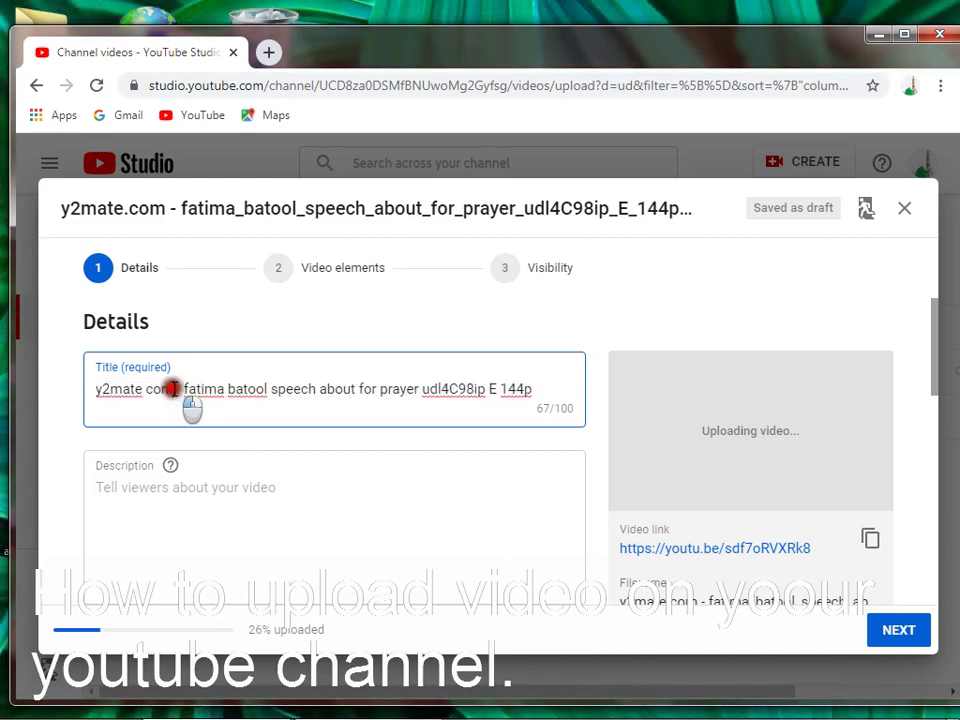
pyautogui.moveTo(173, 389); pyautogui.dragTo(86, 388)
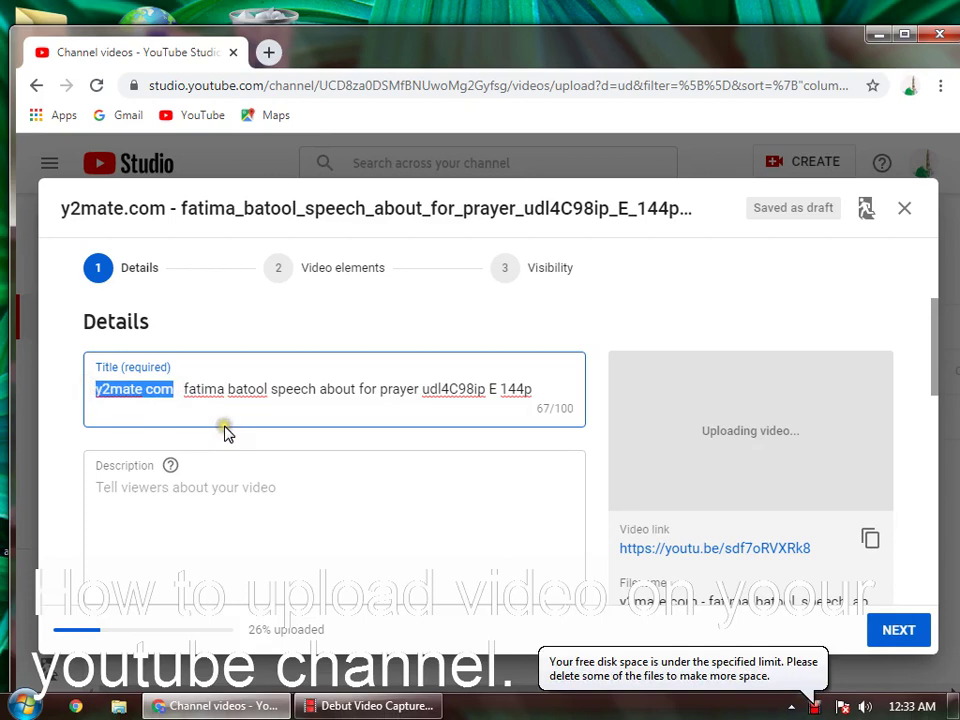
pyautogui.press('BackSpace')
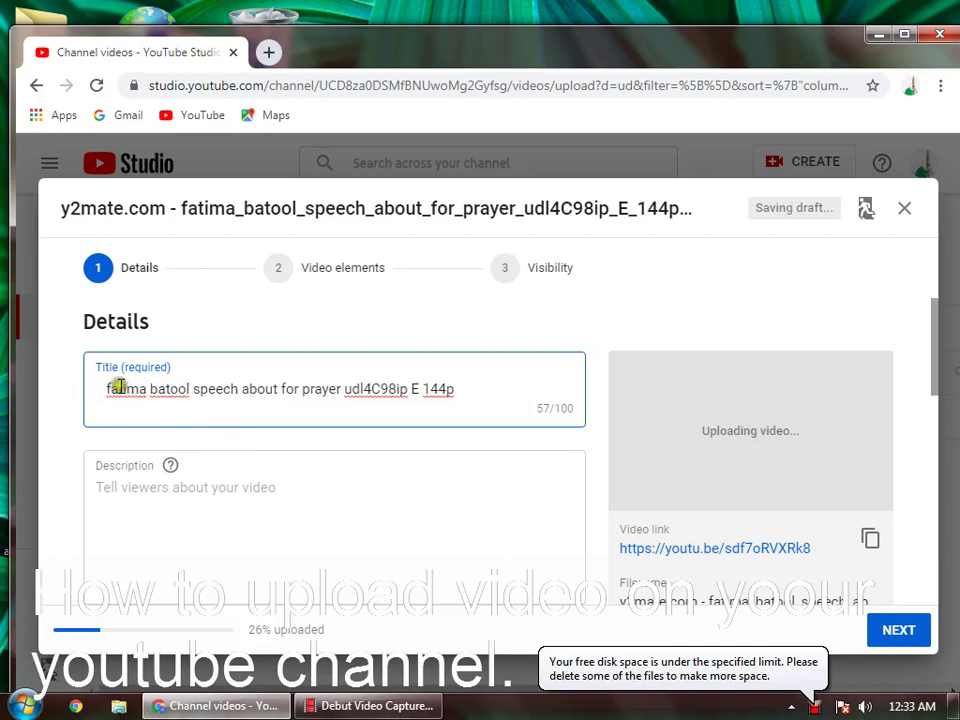
pyautogui.moveTo(103, 392)
pyautogui.mouseDown()
pyautogui.moveTo(190, 389)
pyautogui.moveTo(101, 392)
pyautogui.mouseUp()
pyautogui.click(188, 390)
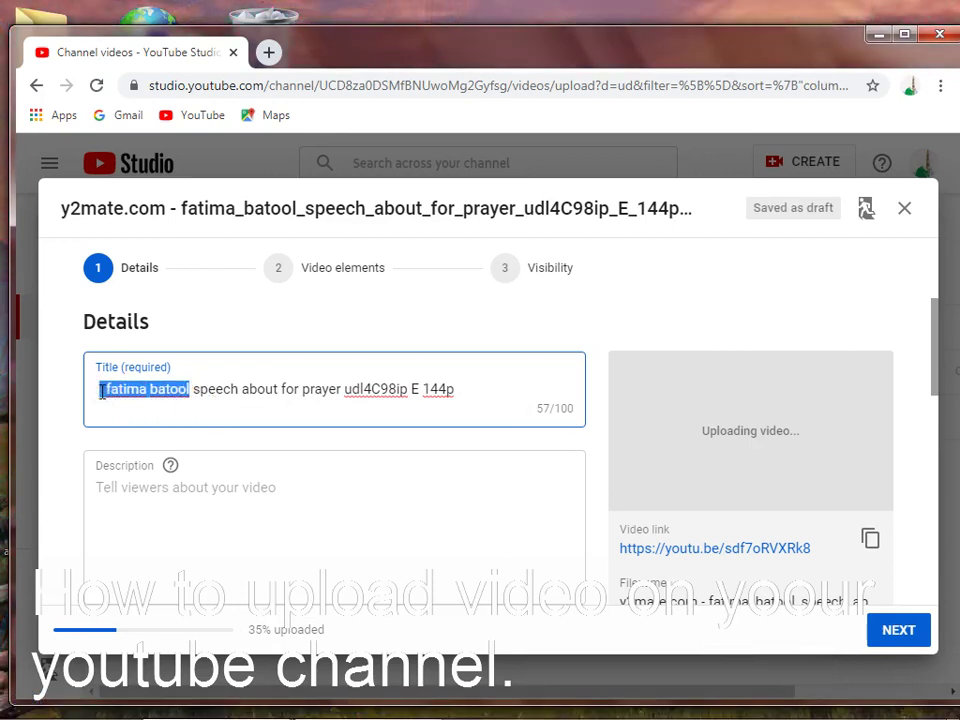
pyautogui.press('Delete')
pyautogui.press('Delete')
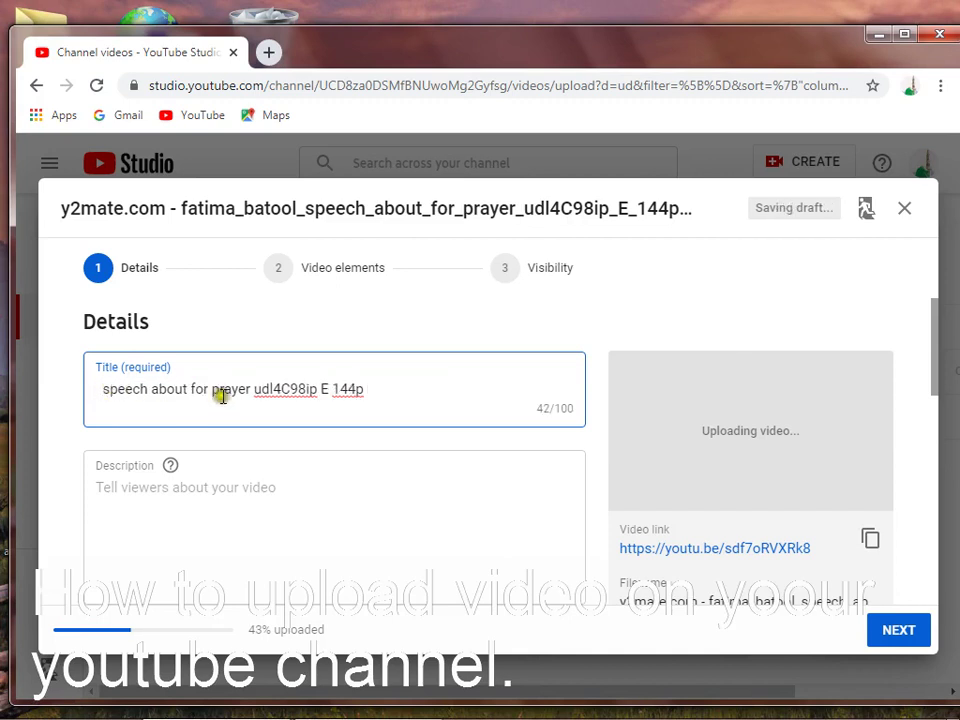
# Delete the trailing code "udl4C98ip E 144p" and the word "for" so the title reads "speech about prayer".
pyautogui.moveTo(253, 395); pyautogui.dragTo(375, 390)
pyautogui.press('Delete')
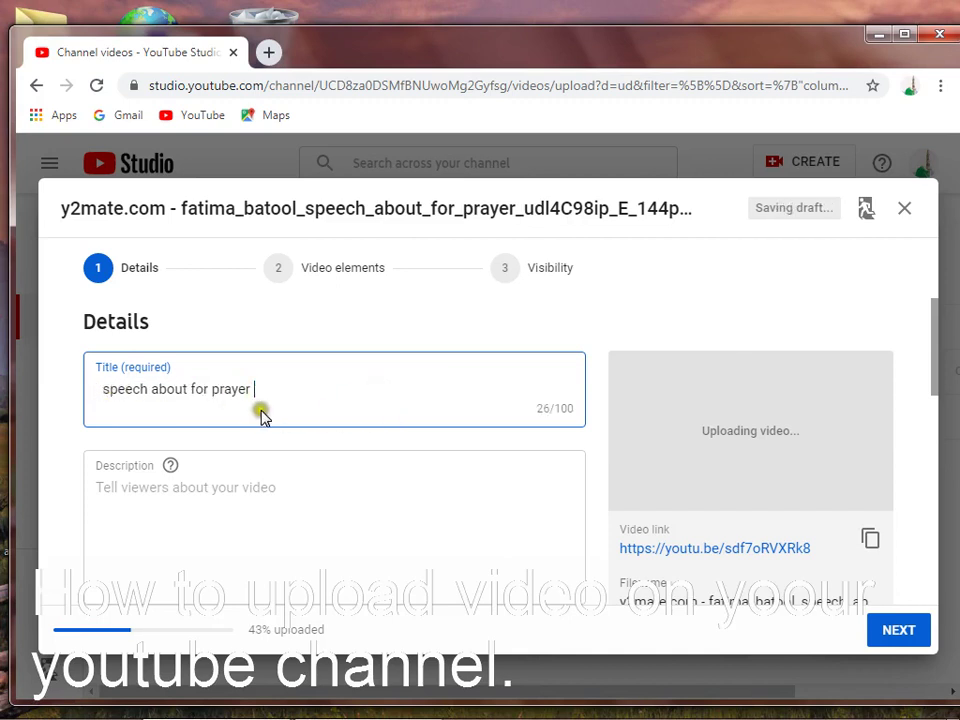
pyautogui.moveTo(212, 394); pyautogui.dragTo(189, 392)
pyautogui.click(188, 392)
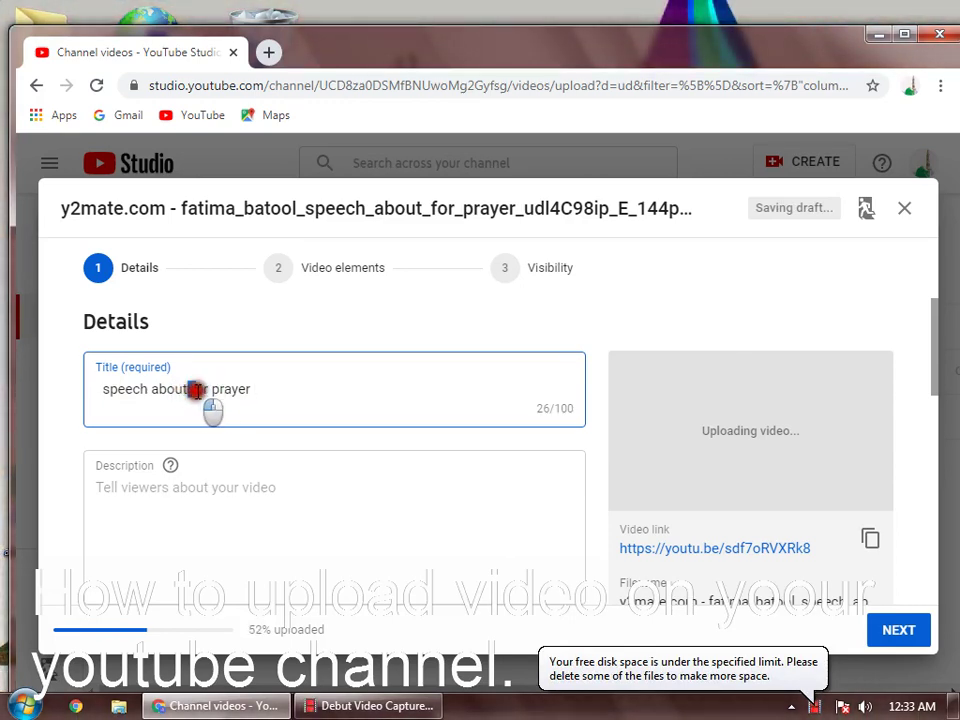
pyautogui.doubleClick(197, 390)
pyautogui.press('Delete')
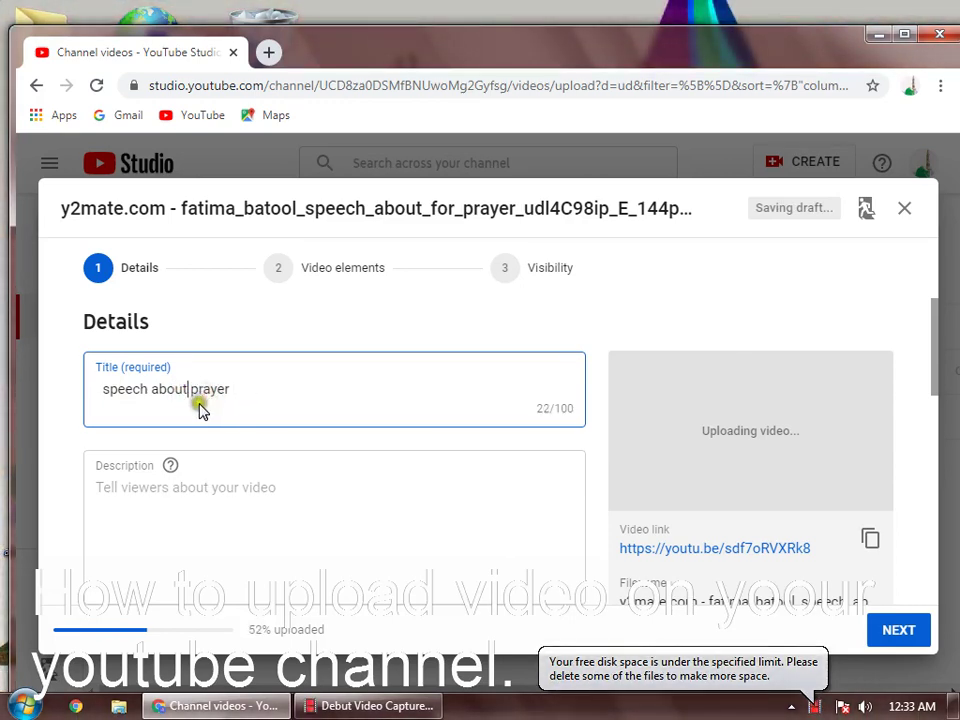
# Answer the required audience question with "No, it's not made for kids".
pyautogui.click(882, 632)
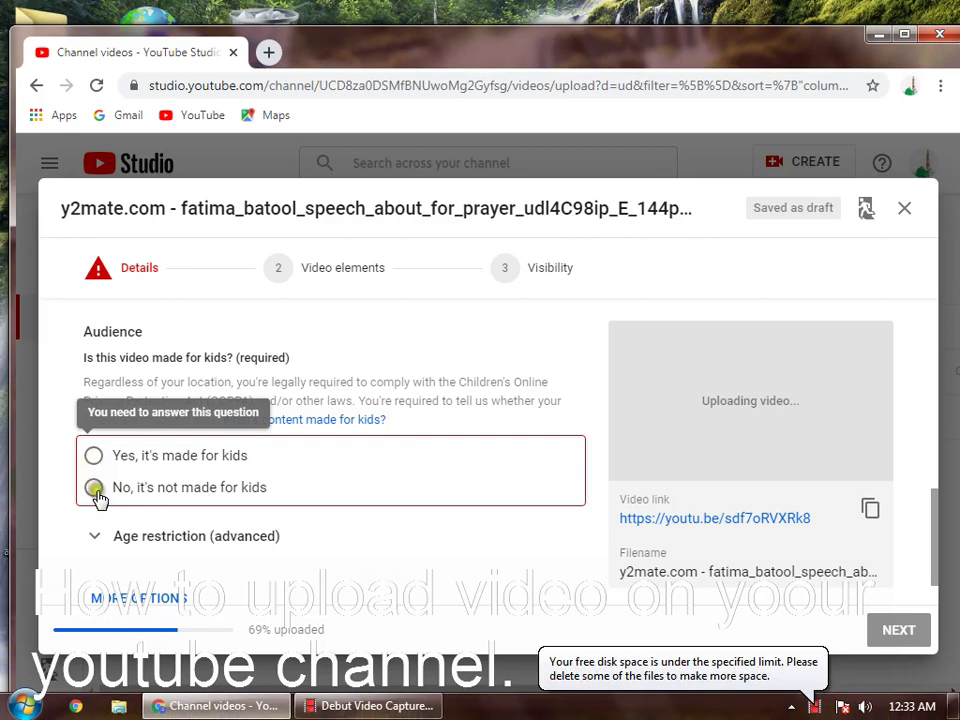
pyautogui.click(95, 489)
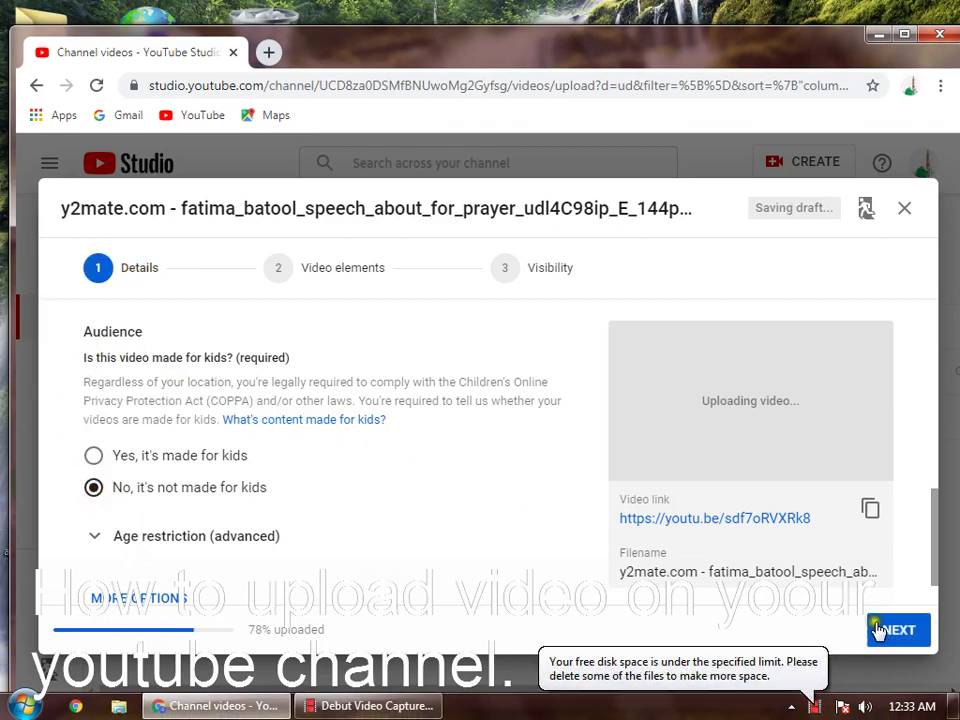
# Enter the video description "this video is to tell you about the importanceof namaz".
pyautogui.moveTo(934, 561); pyautogui.dragTo(936, 411)
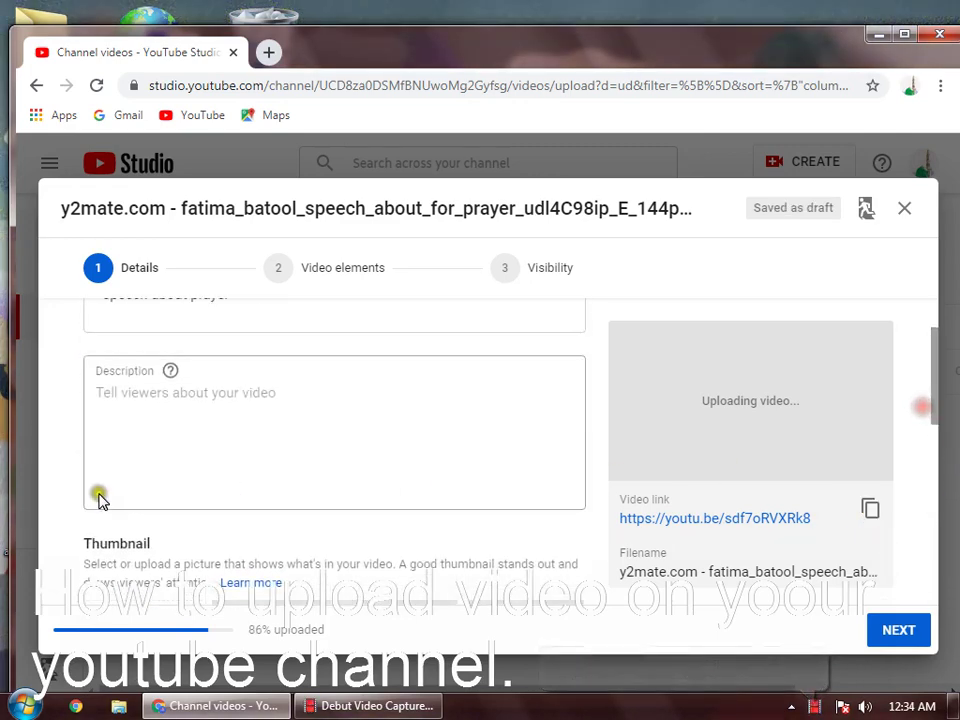
pyautogui.click(174, 399)
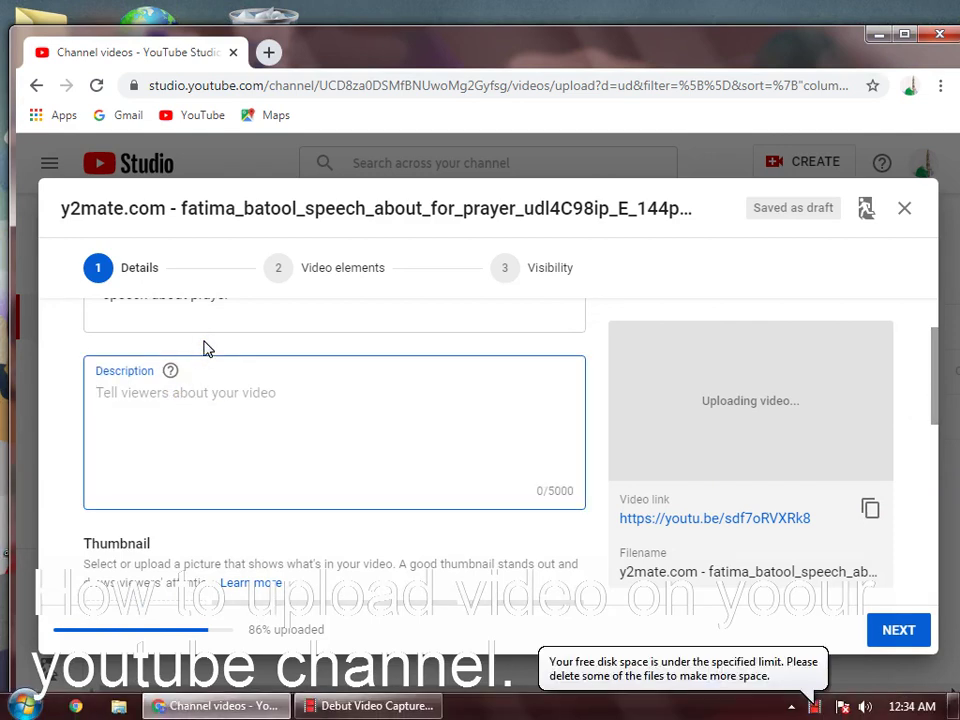
pyautogui.write('thi')
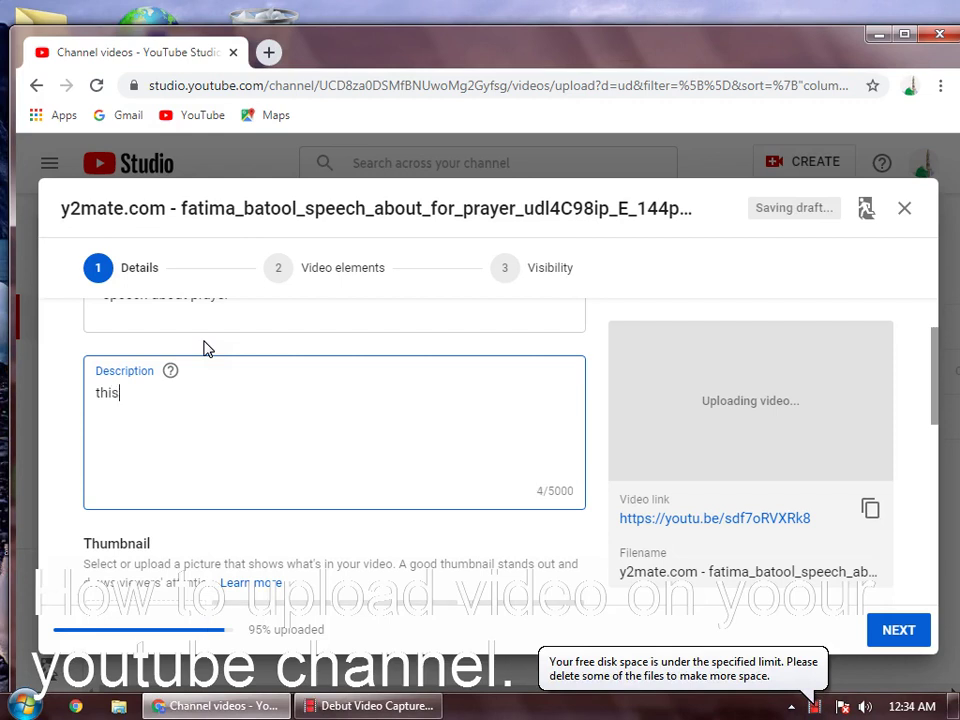
pyautogui.write('s vi')
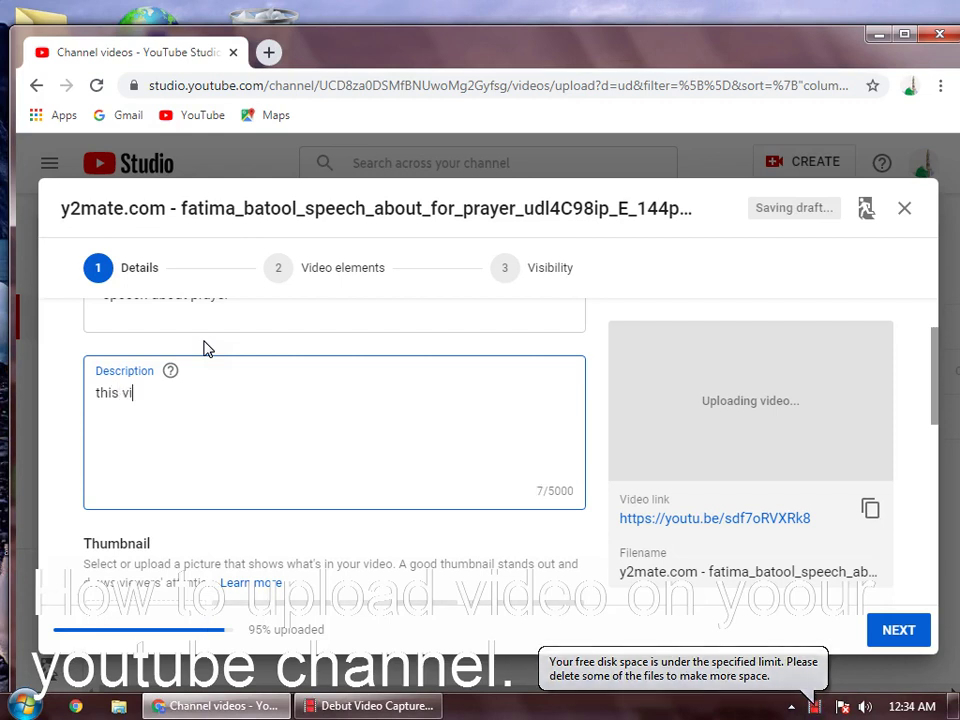
pyautogui.write('deo is ')
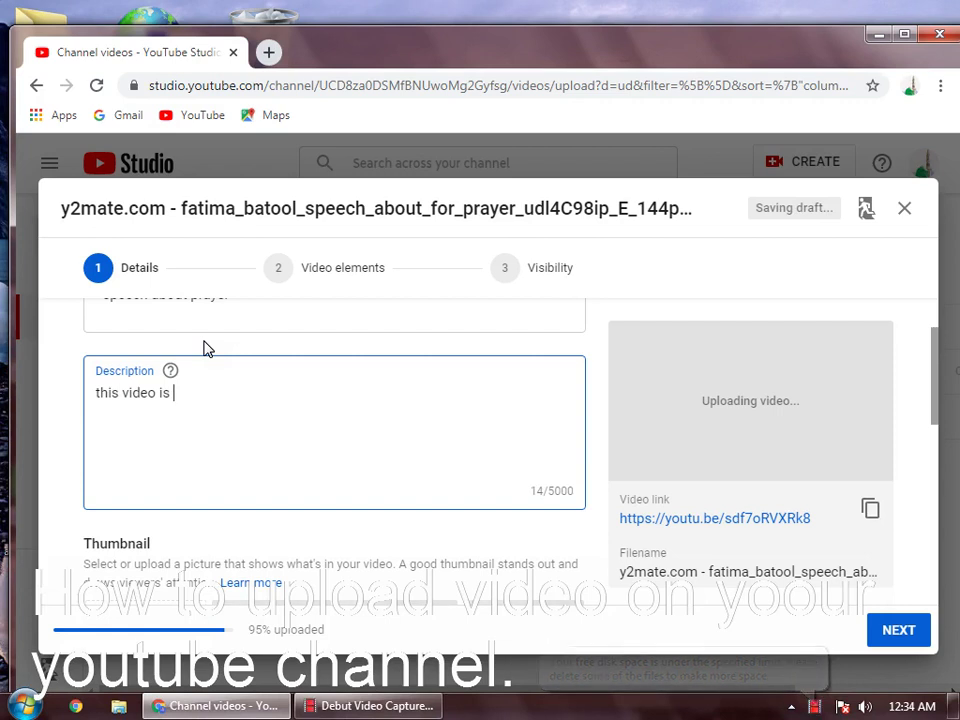
pyautogui.write('to ')
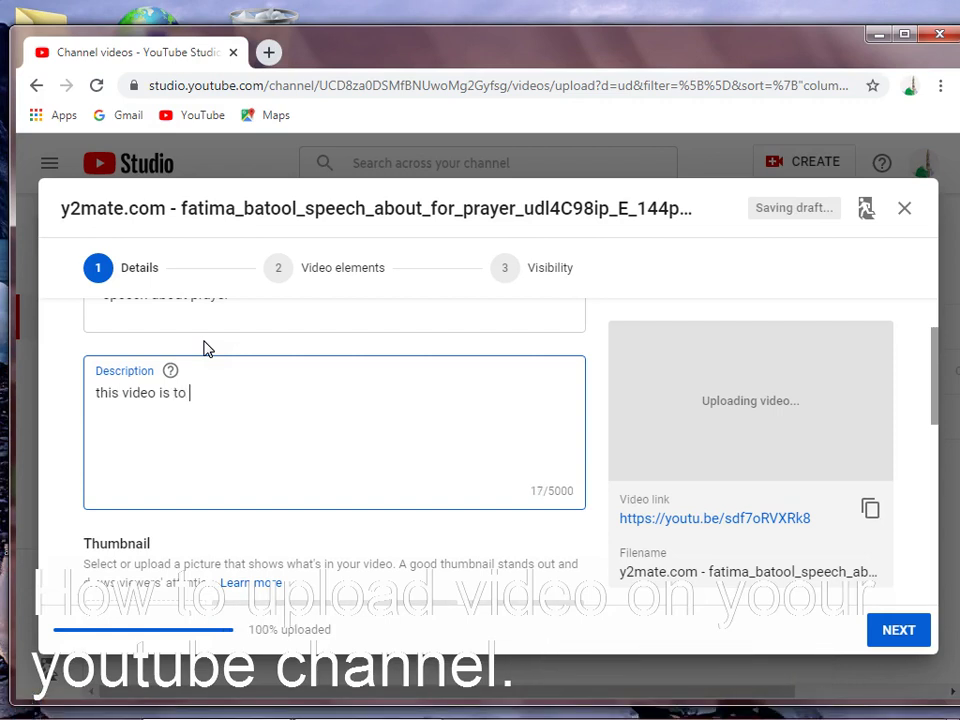
pyautogui.write('tell')
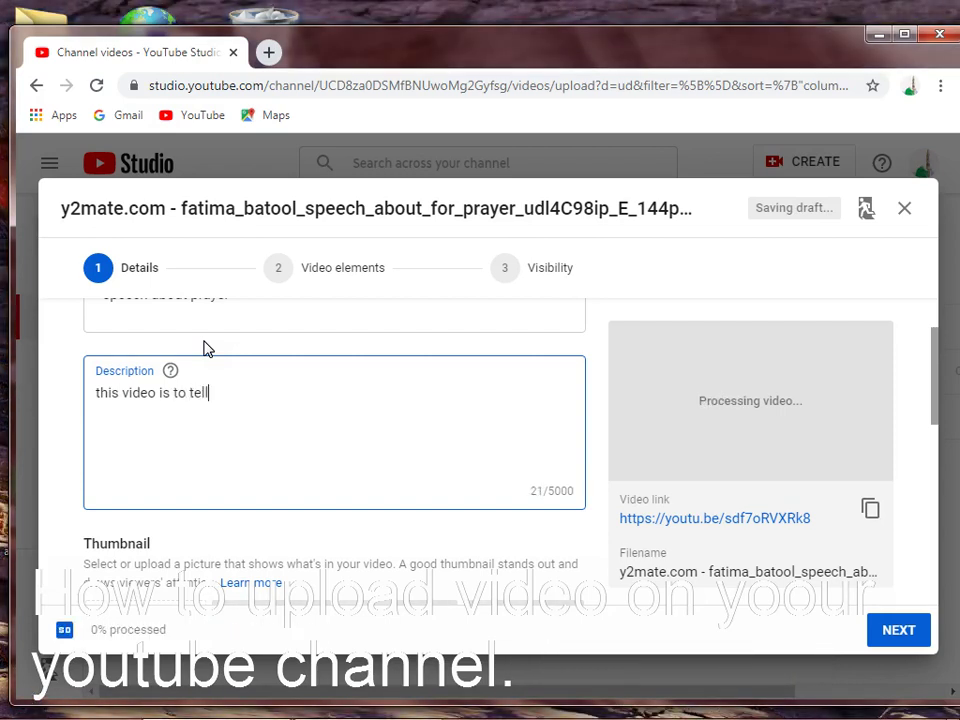
pyautogui.write(' you ')
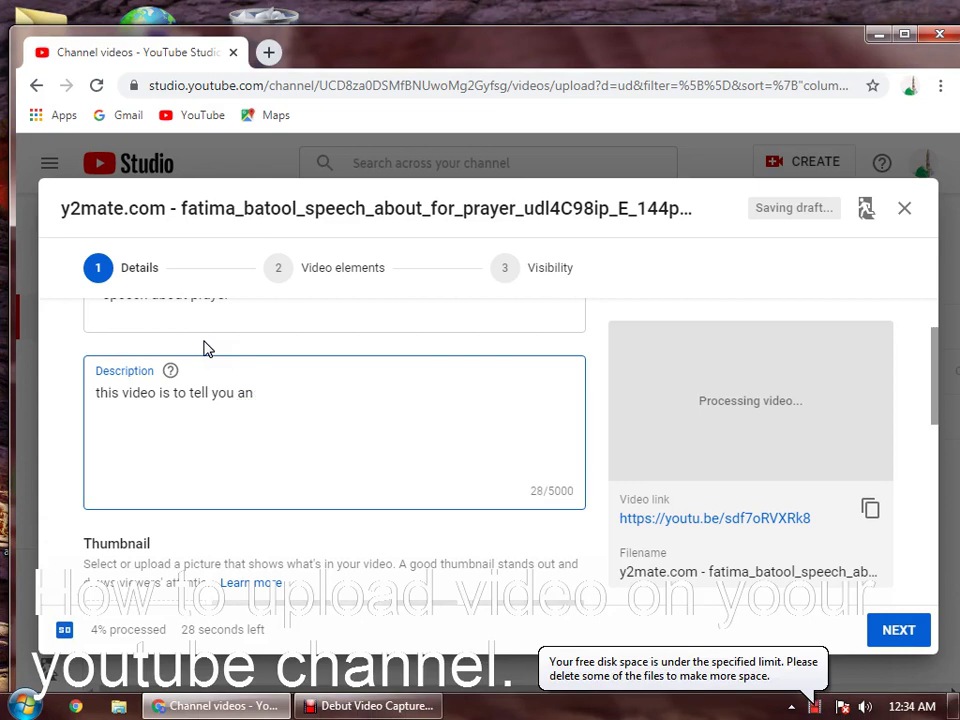
pyautogui.write('a')
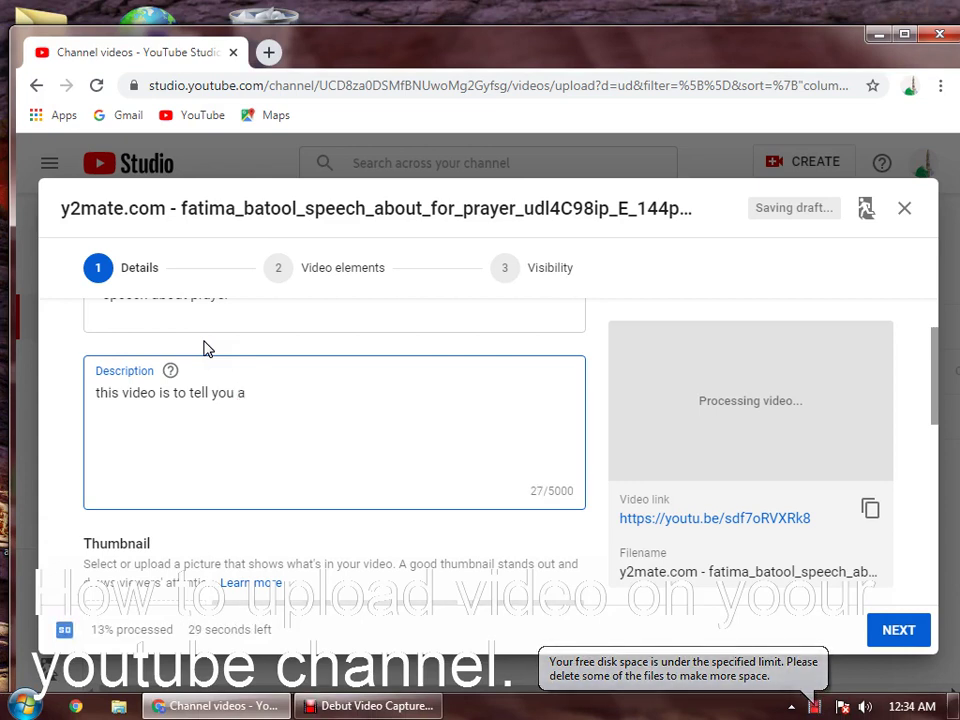
pyautogui.write('bout ')
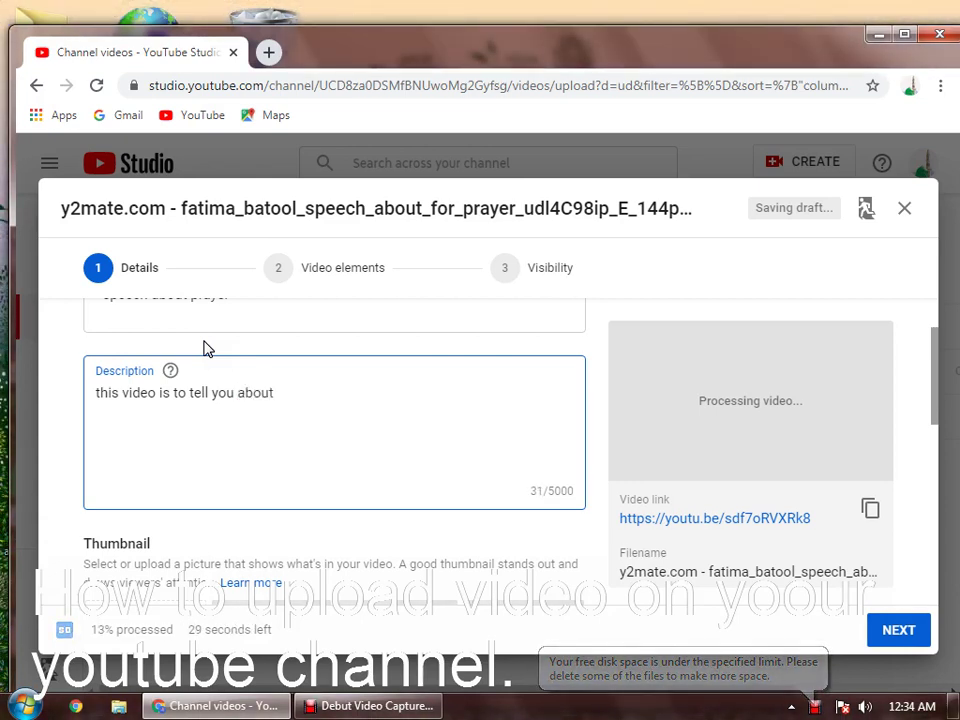
pyautogui.write('the impor')
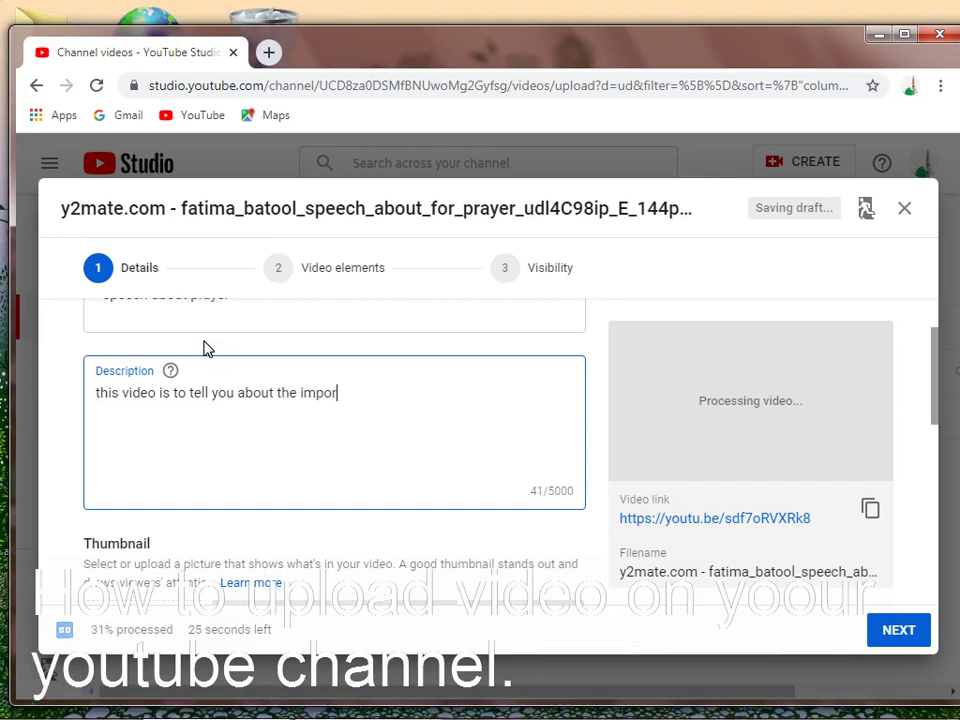
pyautogui.write('tanceof')
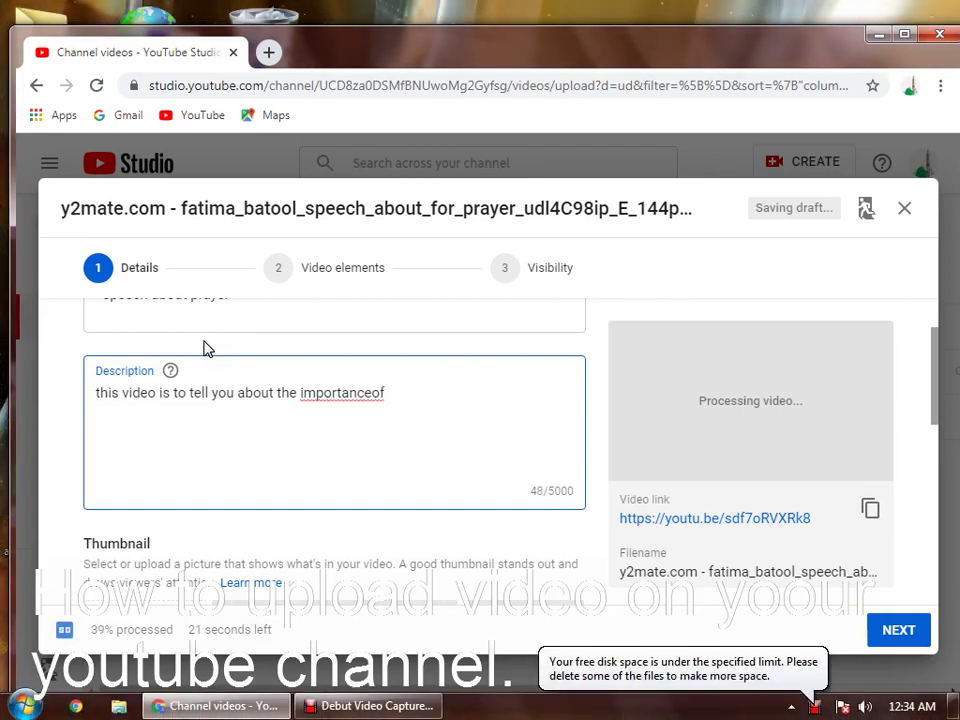
pyautogui.write(' nama')
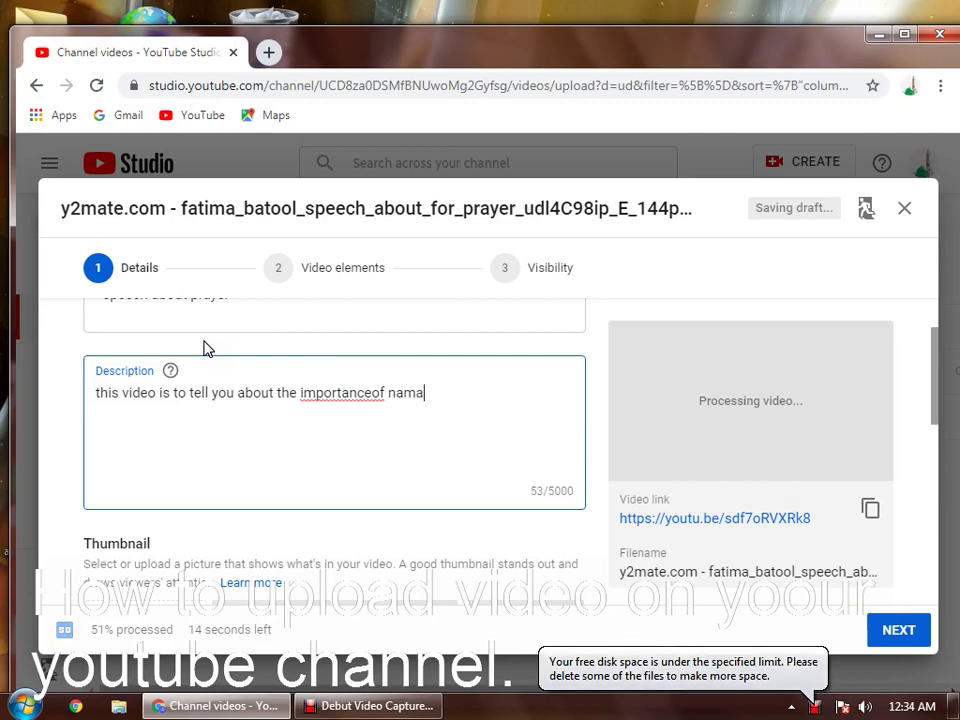
pyautogui.write('z')
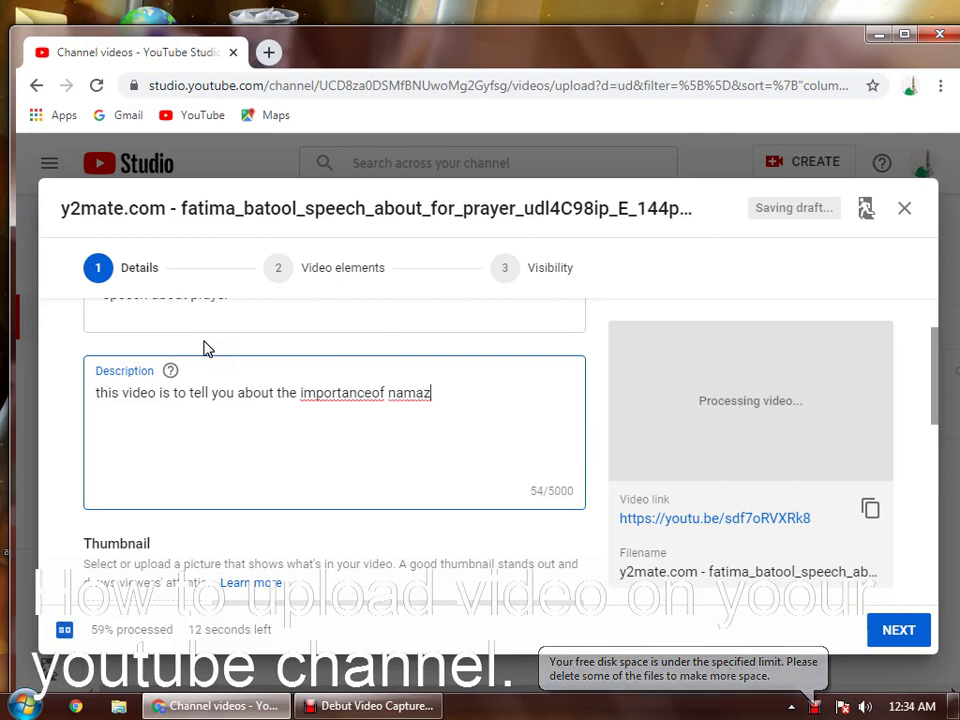
# Correct the description to "this video is to tell you about the importance of namaz." and proceed to the visibility settings without adding video elements.
pyautogui.write('.')
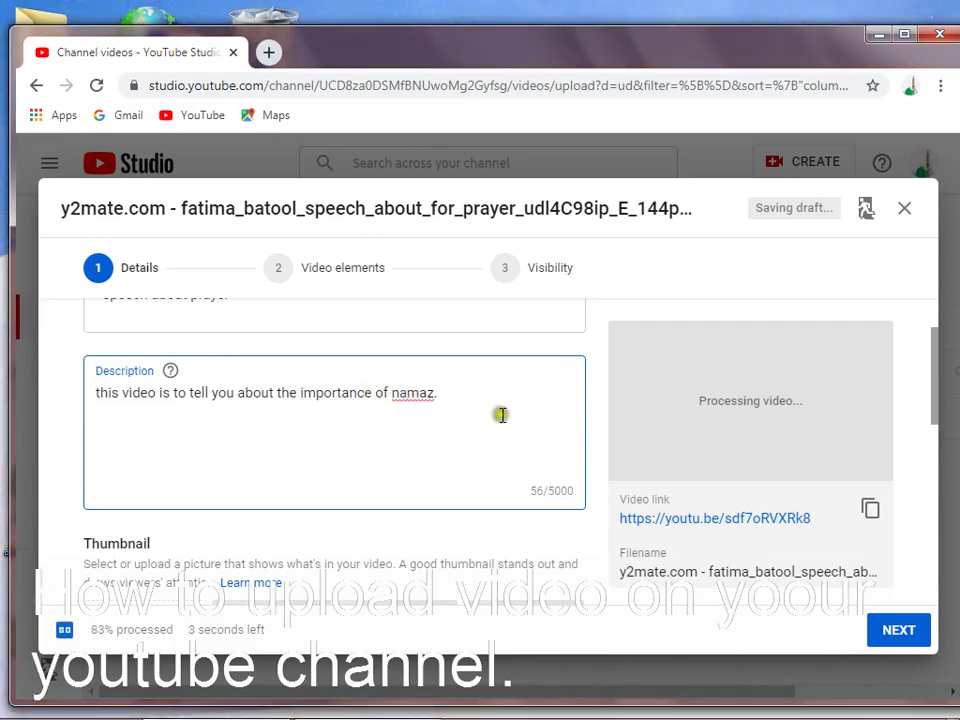
pyautogui.click(882, 635)
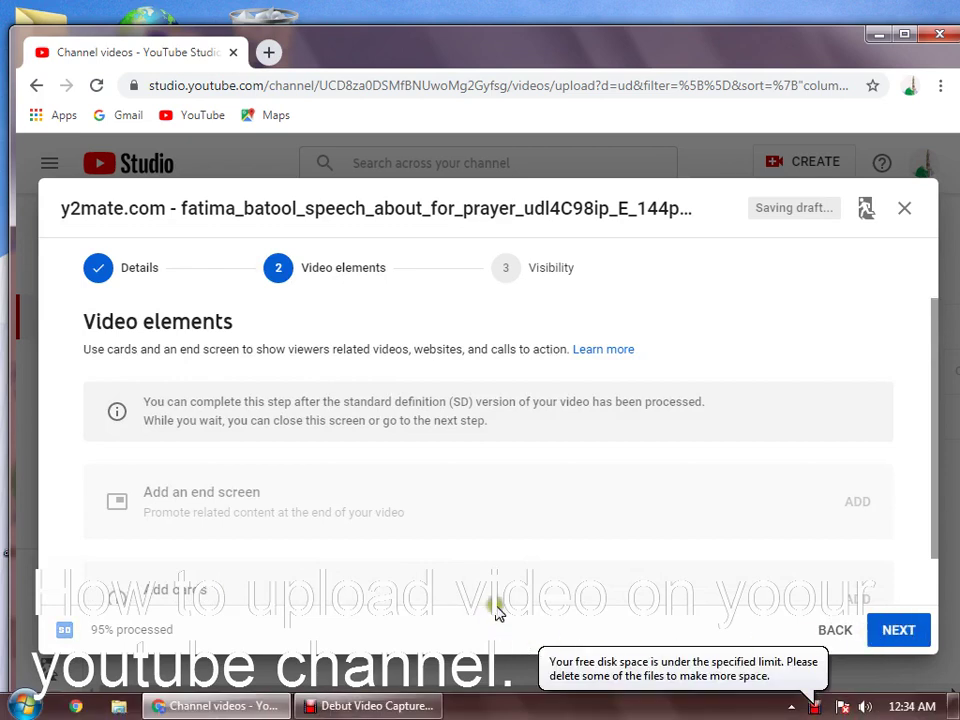
pyautogui.click(900, 630)
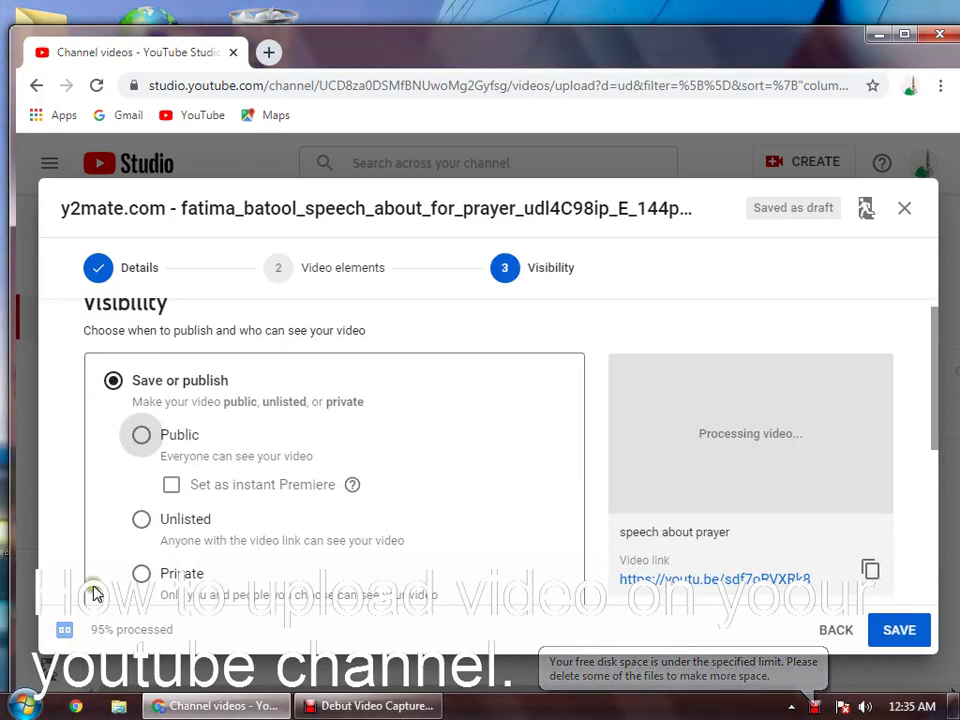
# Publish the video with Public visibility and dismiss the video processing notice to return to the channel's uploads.
pyautogui.click(141, 434)
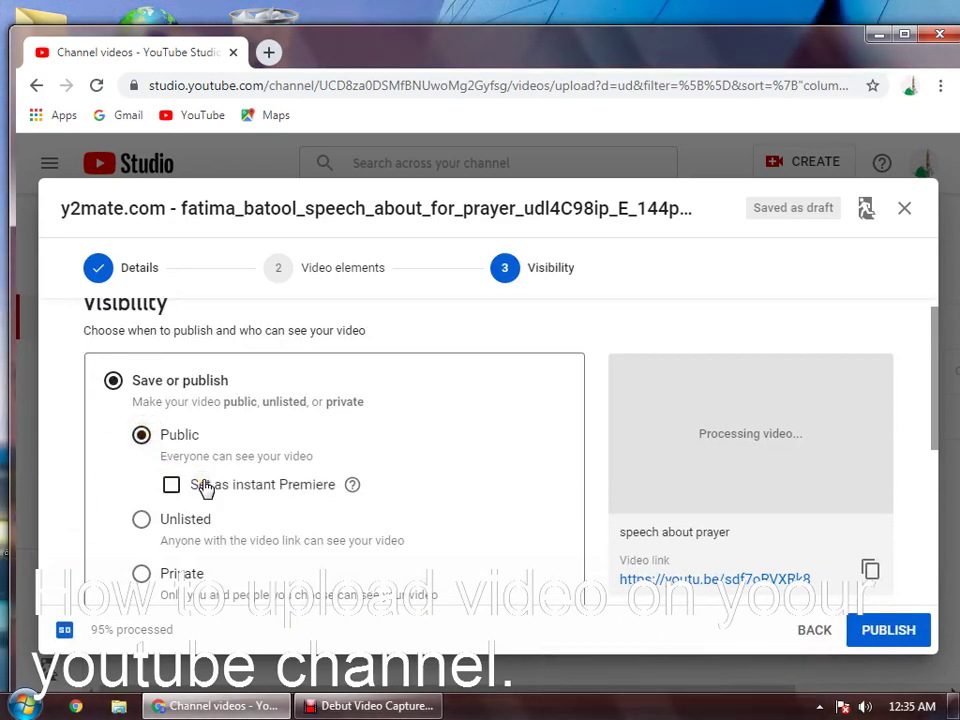
pyautogui.click(864, 630)
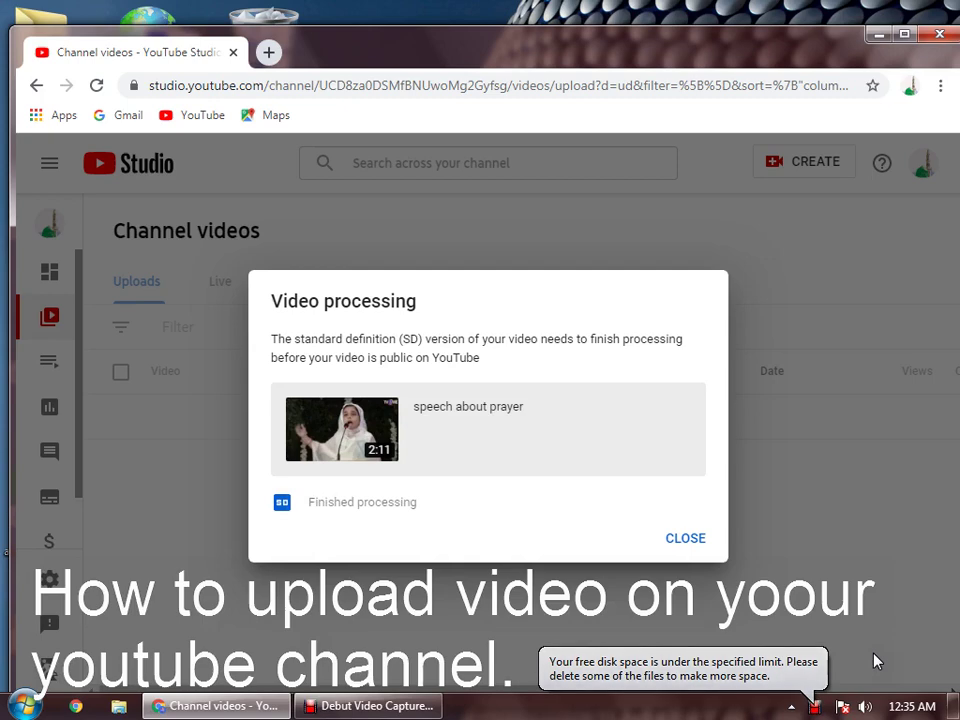
pyautogui.click(694, 540)
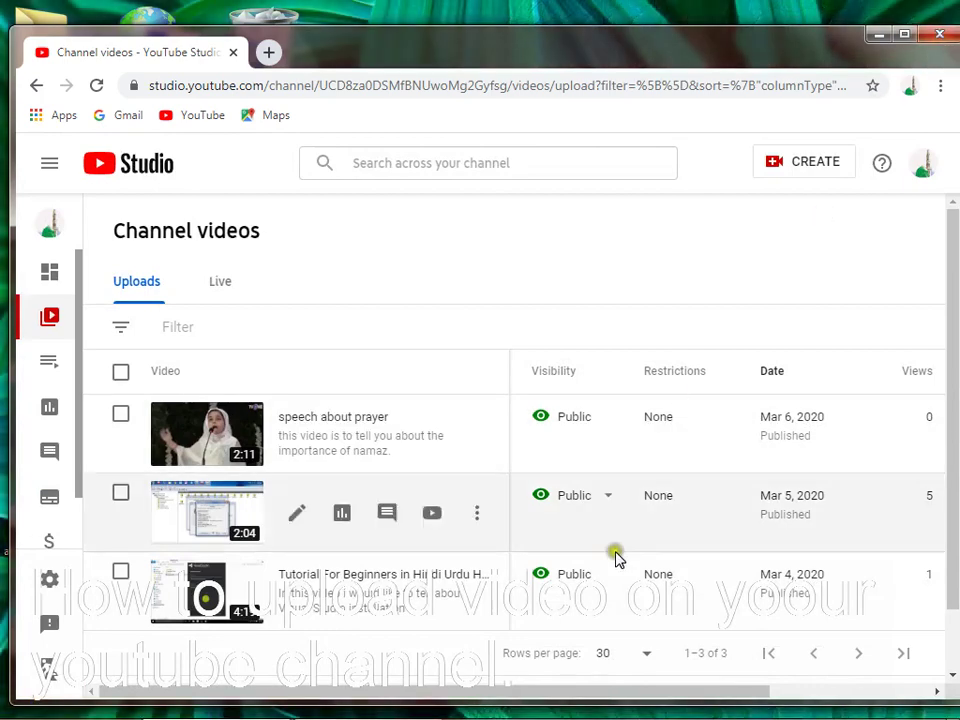
pyautogui.moveTo(250, 712)
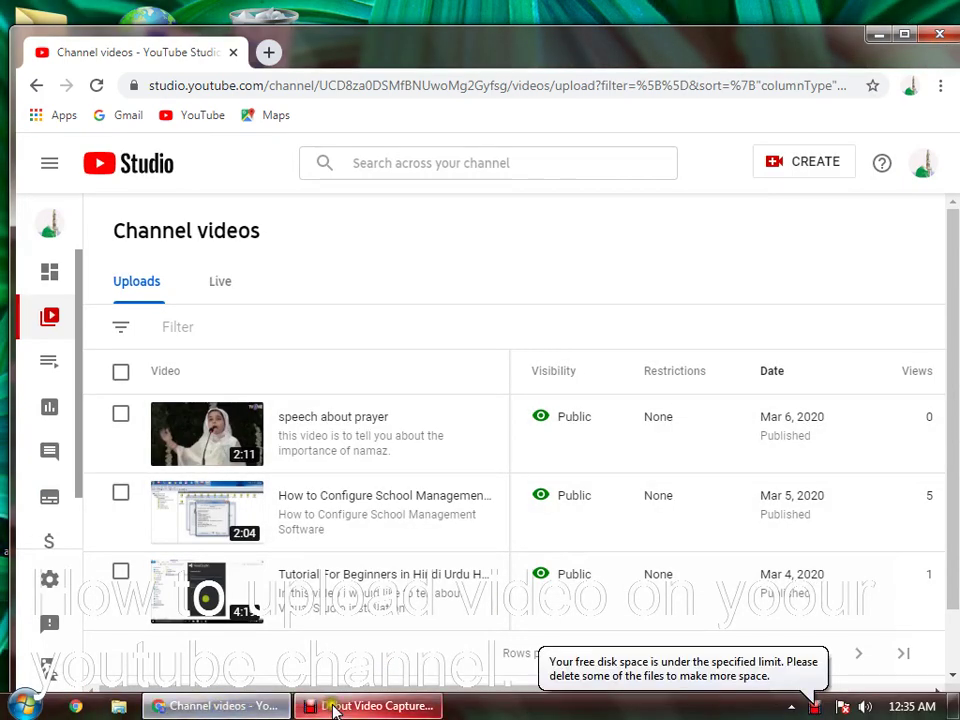